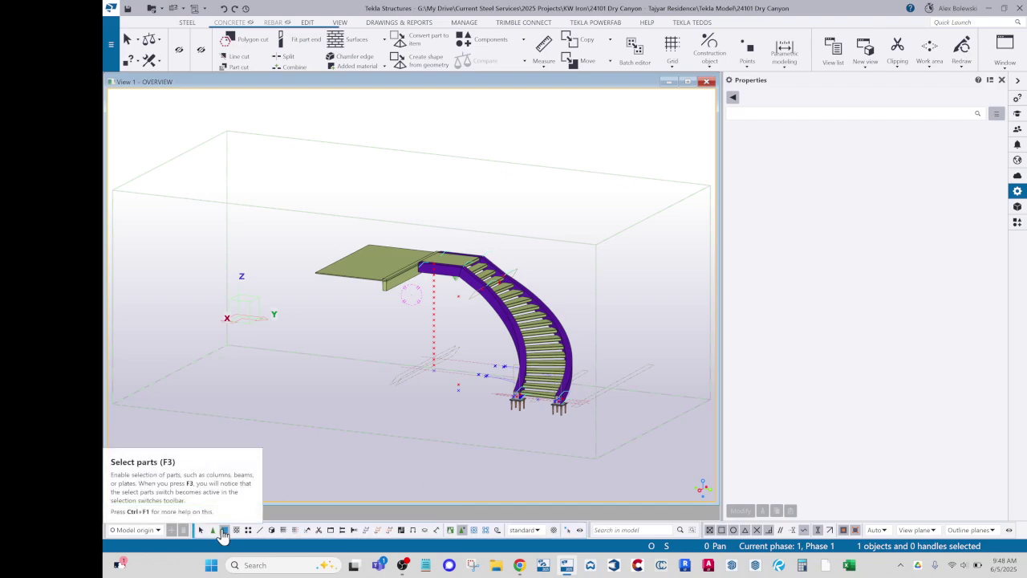
Set the selection filter to Steel_Main_Part-Flat_Bar
{"action": "left_click", "coordinate": [531, 529]}
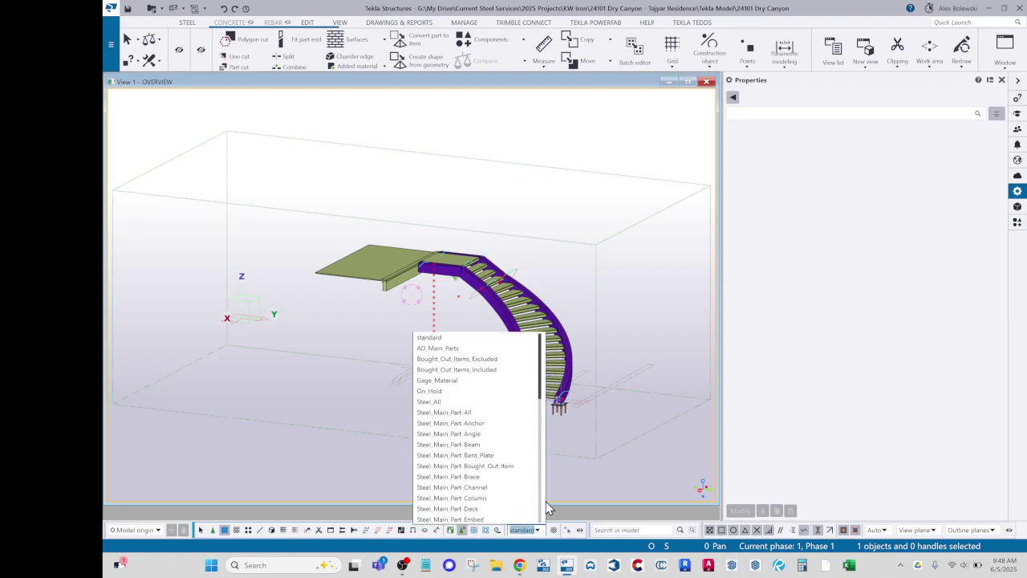
{"action": "scroll", "coordinate": [501, 424], "scroll_direction": "down", "scroll_amount": 1}
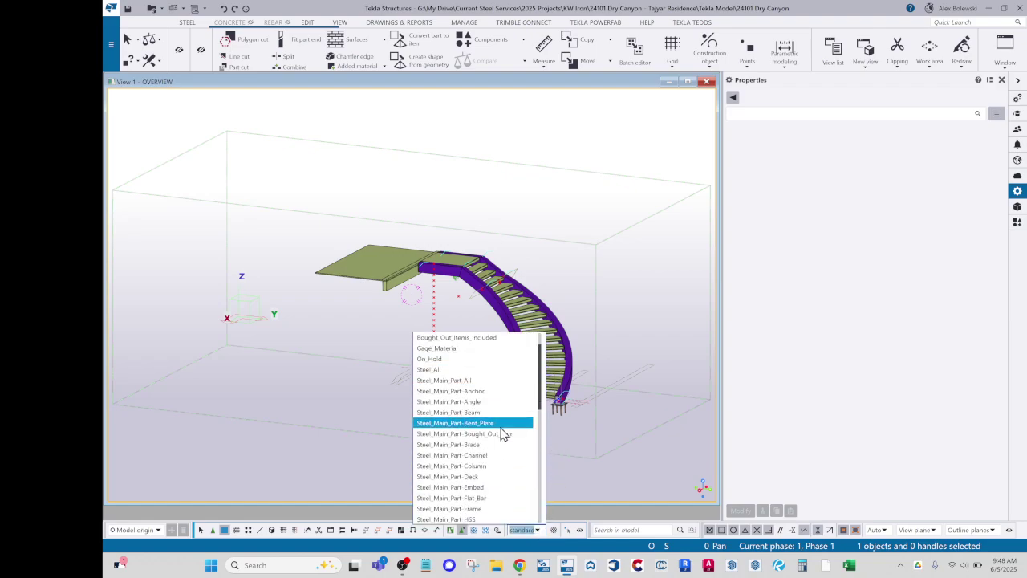
{"action": "left_click", "coordinate": [492, 498]}
{"action": "scroll", "coordinate": [361, 285], "scroll_direction": "down", "scroll_amount": 2}
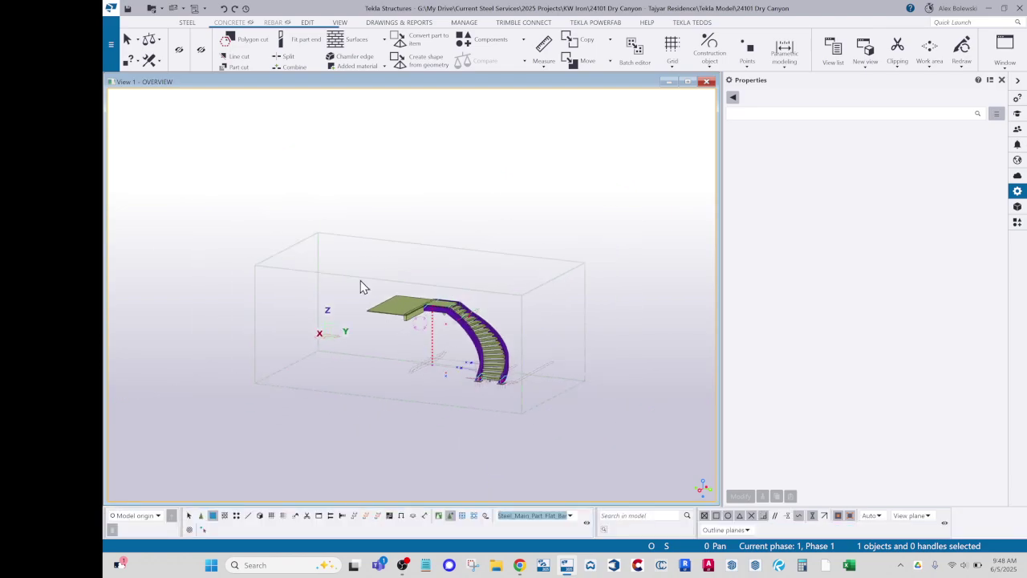
Try to select the stair's secondary flat bars with the Steel_Secondary_Part-Flat_Bar selection filter
{"action": "left_click", "coordinate": [530, 515]}
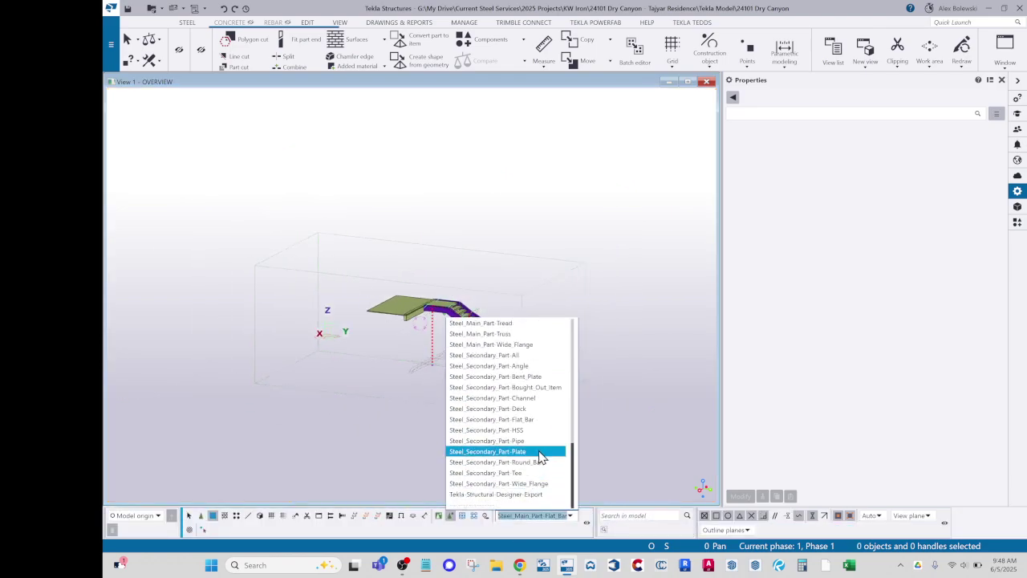
{"action": "left_click", "coordinate": [541, 422]}
{"action": "left_click_drag", "start_coordinate": [647, 424], "coordinate": [303, 212]}
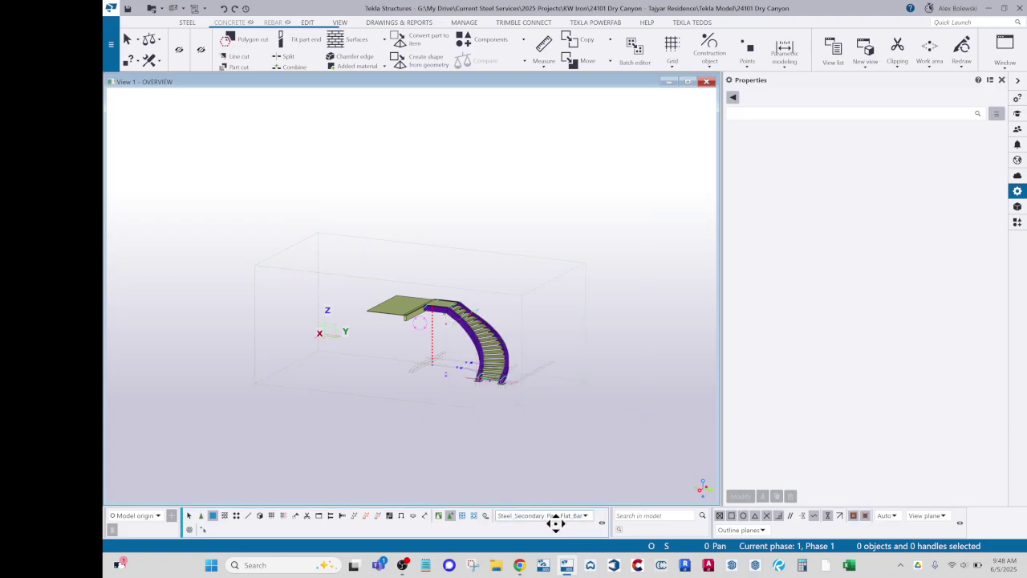
Select the stair's secondary plates using the Steel_Secondary_Part-Plate selection filter
{"action": "left_click", "coordinate": [585, 515]}
{"action": "left_click", "coordinate": [583, 515]}
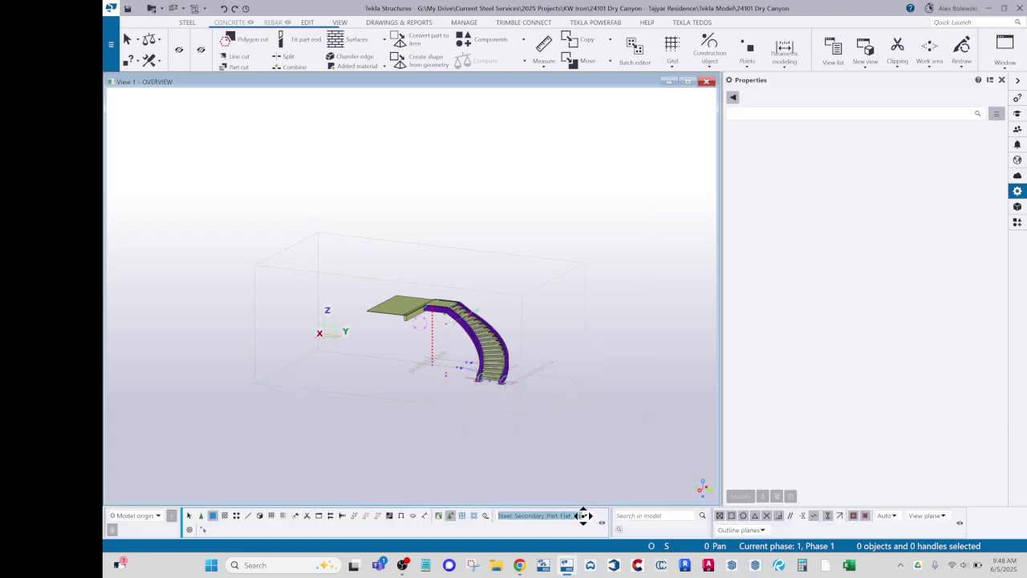
{"action": "left_click", "coordinate": [585, 515]}
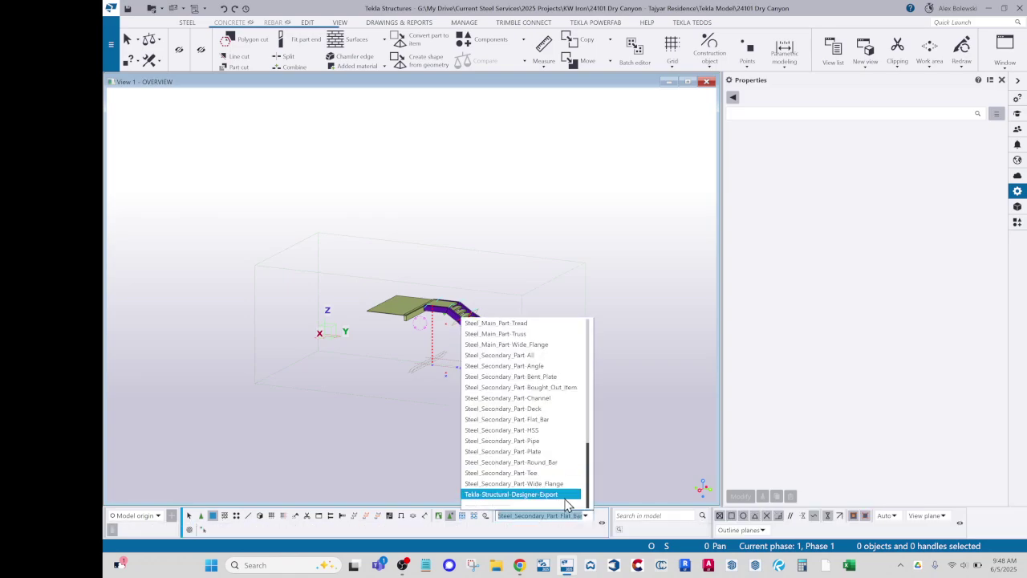
{"action": "left_click", "coordinate": [560, 452]}
{"action": "left_click_drag", "start_coordinate": [598, 221], "coordinate": [400, 408]}
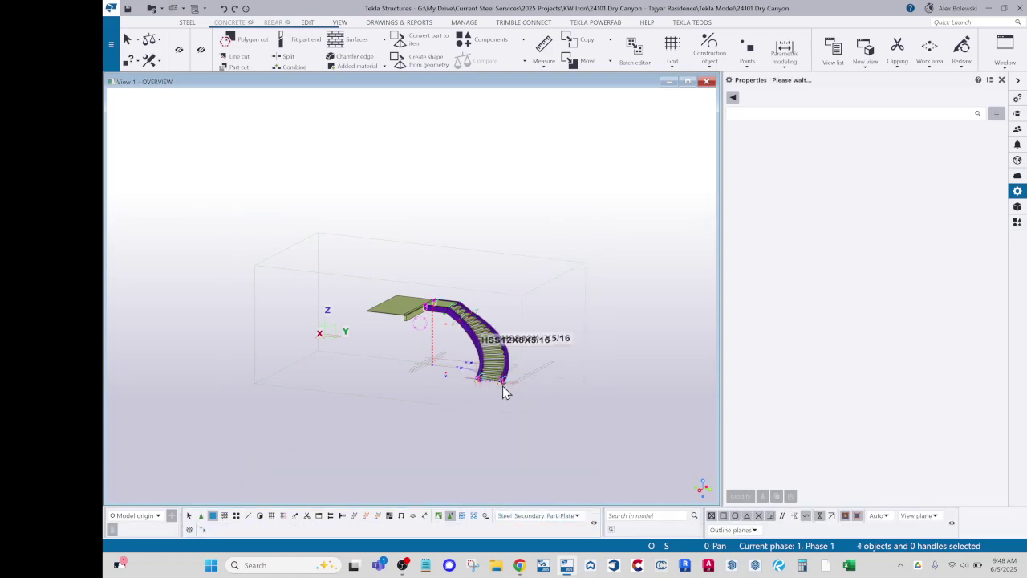
Select the whole stair with the Steel_Main_Part-Plate selection filter, check the highlighted parts and clear the selection
{"action": "left_click", "coordinate": [585, 515]}
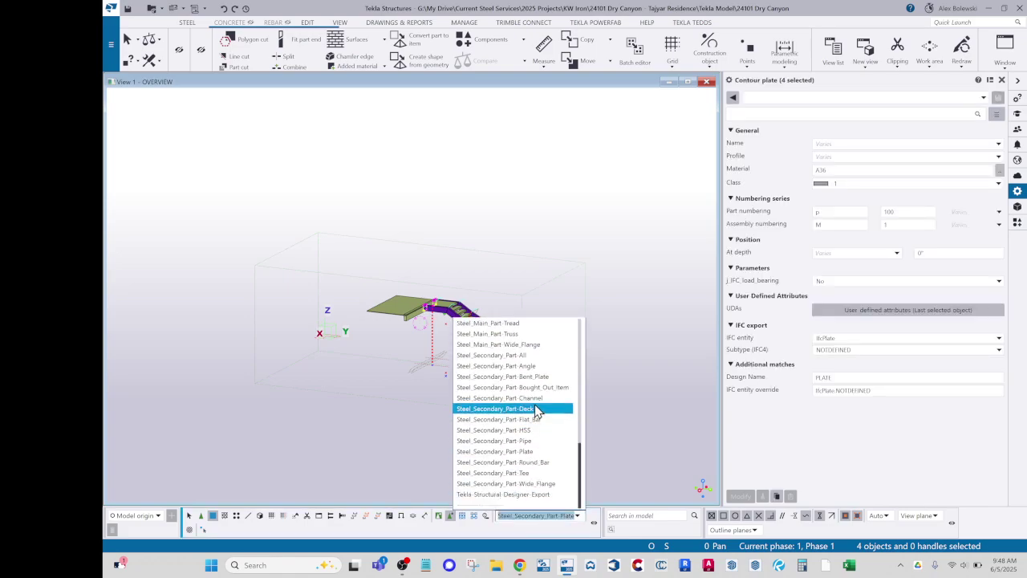
{"action": "scroll", "coordinate": [534, 377], "scroll_direction": "up", "scroll_amount": 3}
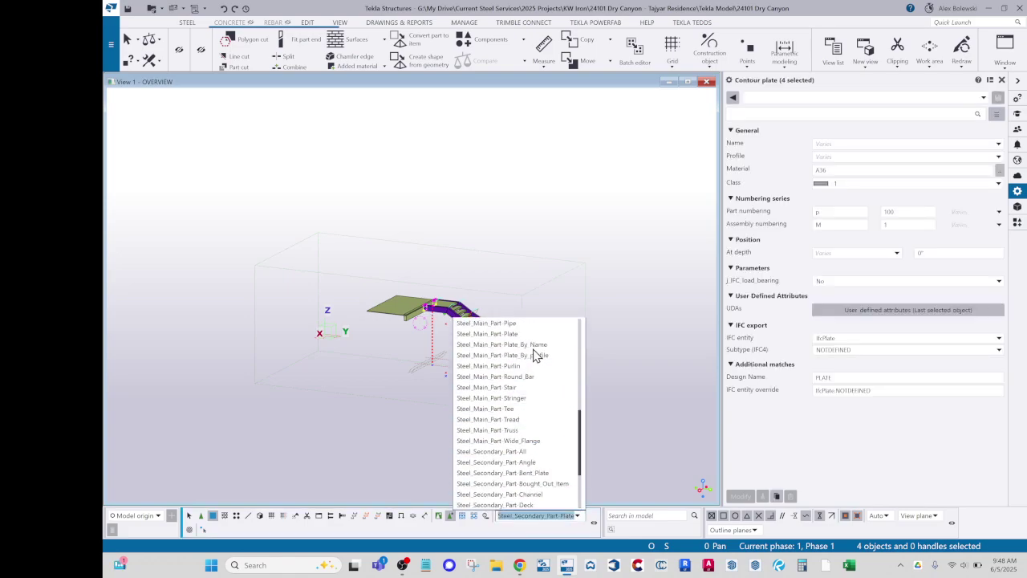
{"action": "left_click", "coordinate": [531, 334]}
{"action": "left_click_drag", "start_coordinate": [624, 439], "coordinate": [310, 228]}
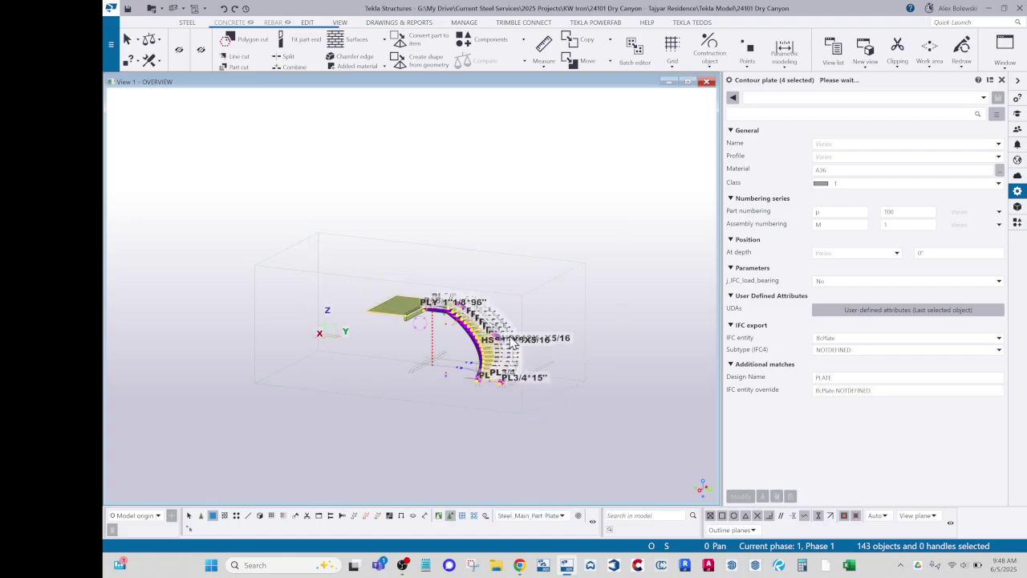
{"action": "scroll", "coordinate": [426, 327], "scroll_direction": "up", "scroll_amount": 3}
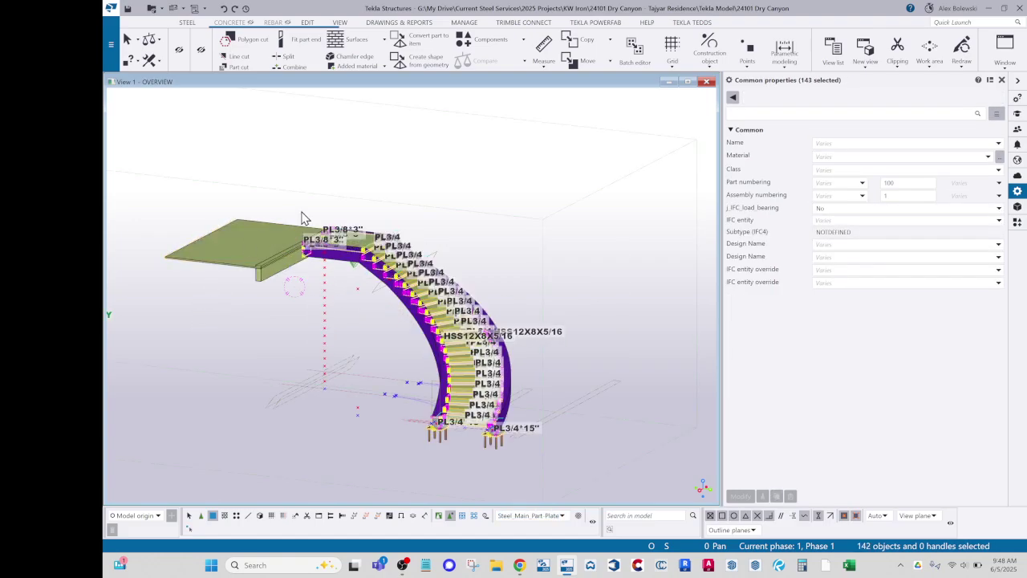
{"action": "scroll", "coordinate": [277, 257], "scroll_direction": "up", "scroll_amount": 4}
{"action": "scroll", "coordinate": [266, 274], "scroll_direction": "down", "scroll_amount": 2}
{"action": "scroll", "coordinate": [393, 269], "scroll_direction": "up", "scroll_amount": 4}
{"action": "scroll", "coordinate": [400, 297], "scroll_direction": "down", "scroll_amount": 4}
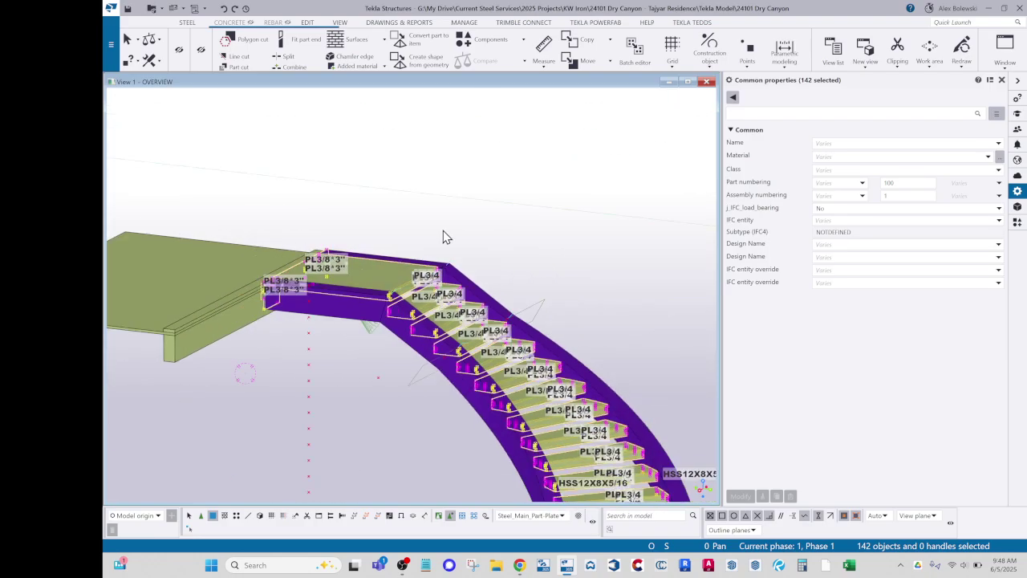
{"action": "left_click", "coordinate": [443, 230]}
Load the CSS STEEL ONLY preset in the overview view's object representation settings to review its group visibility, and close them without applying
{"action": "double_click", "coordinate": [500, 179]}
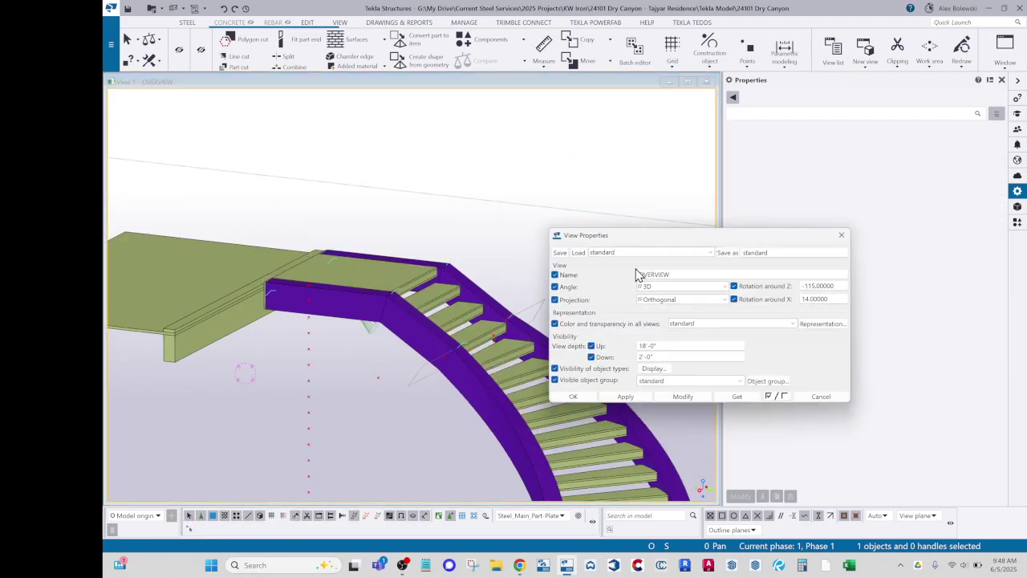
{"action": "left_click", "coordinate": [686, 324]}
{"action": "left_click", "coordinate": [707, 329]}
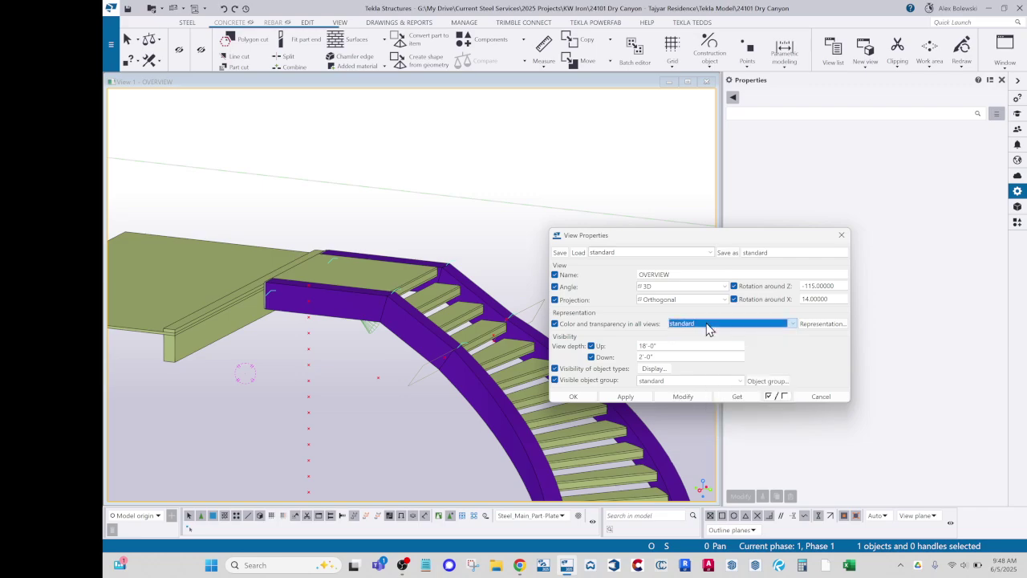
{"action": "left_click", "coordinate": [818, 324]}
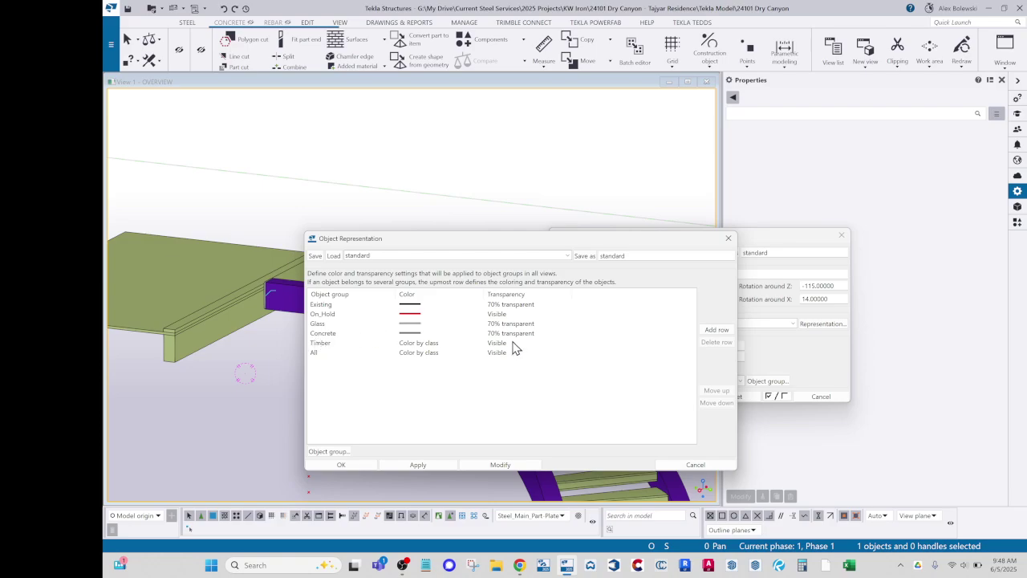
{"action": "left_click", "coordinate": [568, 256]}
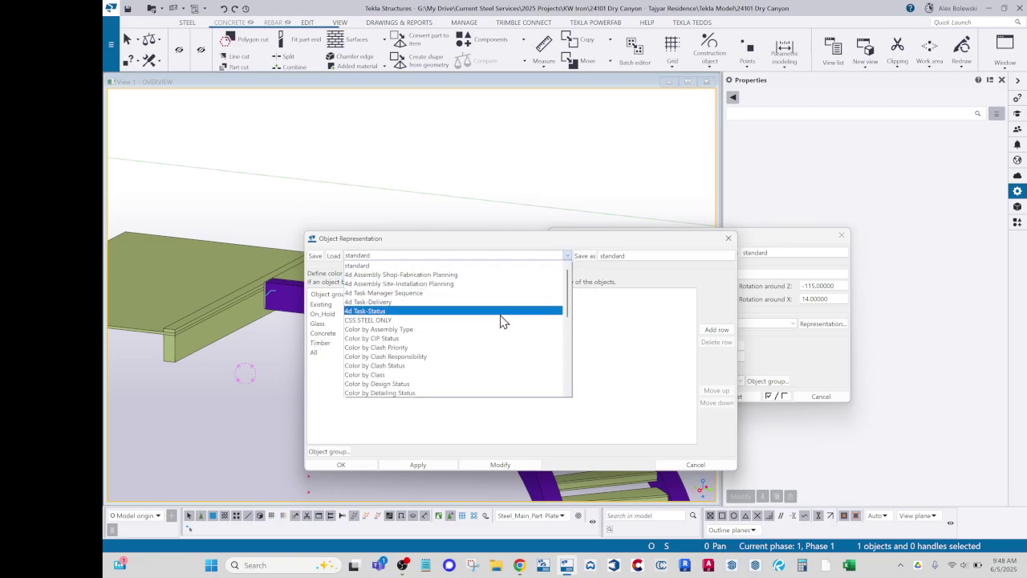
{"action": "left_click", "coordinate": [500, 320]}
{"action": "left_click", "coordinate": [334, 256]}
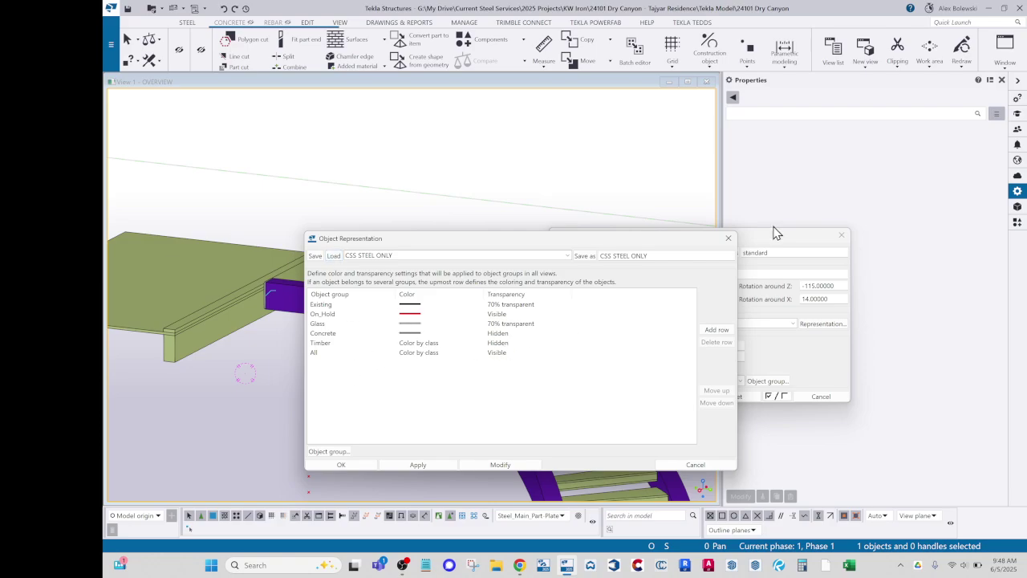
{"action": "left_click", "coordinate": [728, 238]}
Set the overview view's color and transparency representation to CSS STEEL ONLY and apply it
{"action": "left_click", "coordinate": [720, 325]}
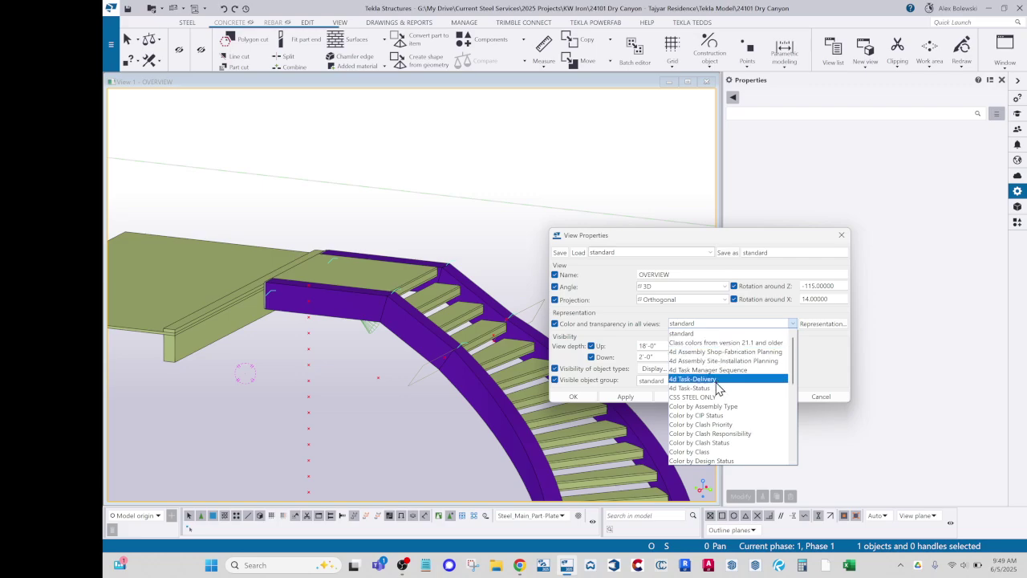
{"action": "left_click", "coordinate": [692, 396]}
{"action": "left_click", "coordinate": [659, 399]}
{"action": "left_click", "coordinate": [574, 397]}
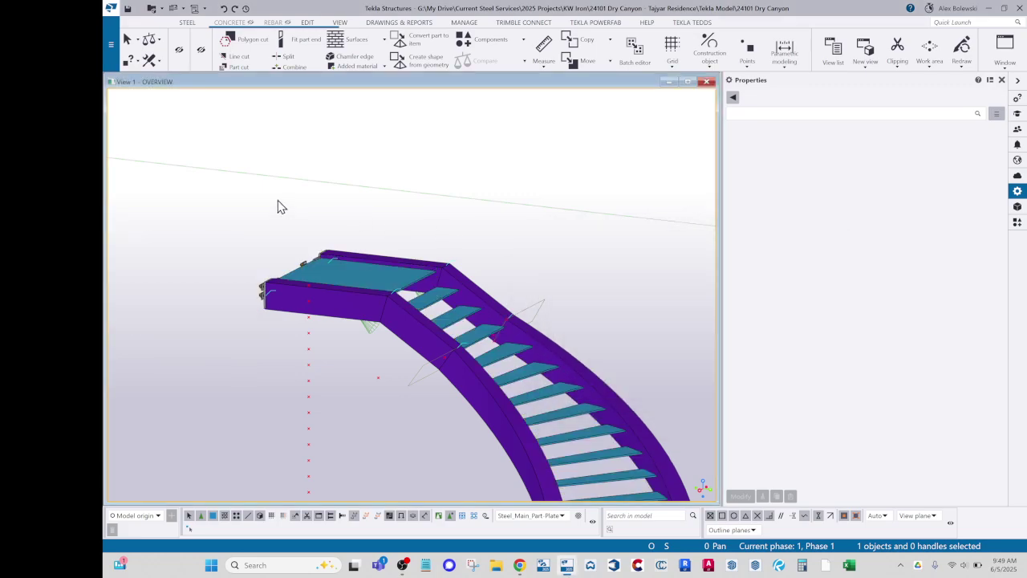
Select all main-part plates of the stair with the current selection filter
{"action": "scroll", "coordinate": [543, 422], "scroll_direction": "down", "scroll_amount": 2}
{"action": "left_click_drag", "start_coordinate": [682, 499], "coordinate": [121, 156]}
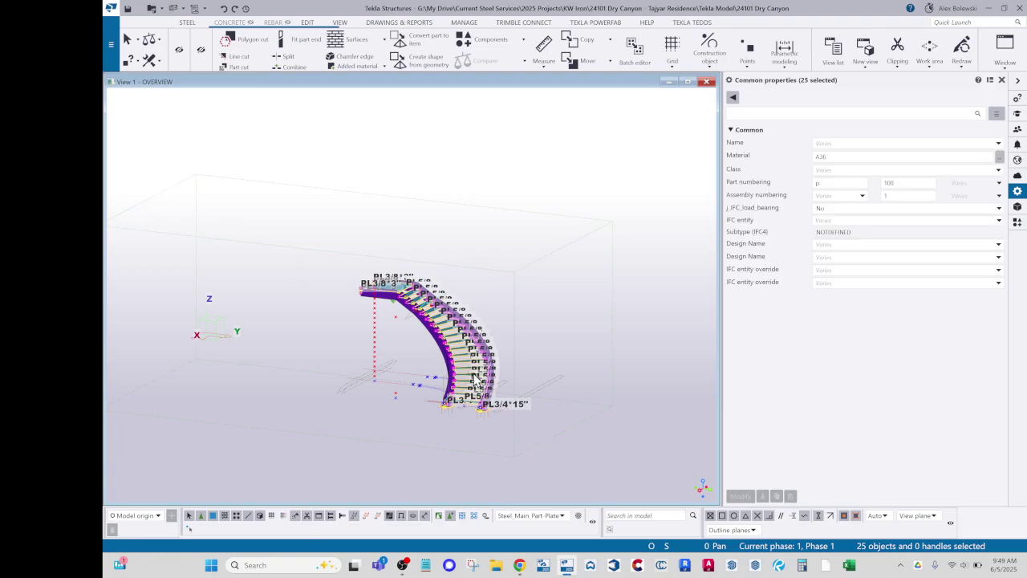
{"action": "scroll", "coordinate": [472, 384], "scroll_direction": "up", "scroll_amount": 2}
Switch the selection filter to Steel_Secondary_Part-Plate and add the stair's secondary plates to the current selection
{"action": "left_click", "coordinate": [564, 516]}
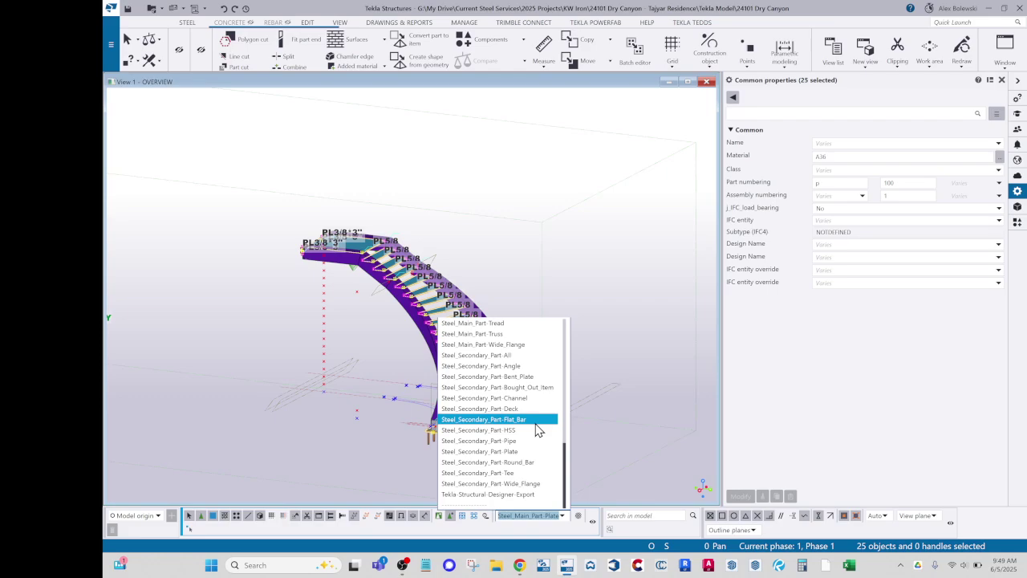
{"action": "scroll", "coordinate": [530, 493], "scroll_direction": "down", "scroll_amount": 3}
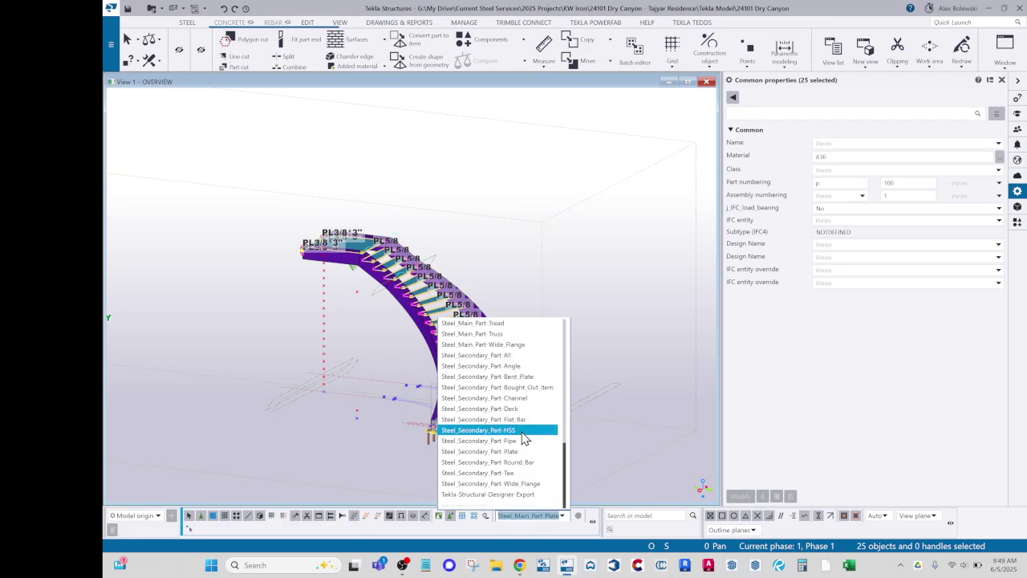
{"action": "left_click", "coordinate": [522, 457]}
{"action": "scroll", "coordinate": [523, 359], "scroll_direction": "down", "scroll_amount": 3}
{"action": "left_click_drag", "start_coordinate": [595, 464], "coordinate": [190, 150]}
Examine the selected end plates, cap plates and plate washers at the landing ends of both stringers
{"action": "scroll", "coordinate": [439, 321], "scroll_direction": "up", "scroll_amount": 5}
{"action": "middle_click_drag", "start_coordinate": [397, 246], "coordinate": [442, 251], "text": "ctrl"}
{"action": "scroll", "coordinate": [334, 264], "scroll_direction": "up", "scroll_amount": 5}
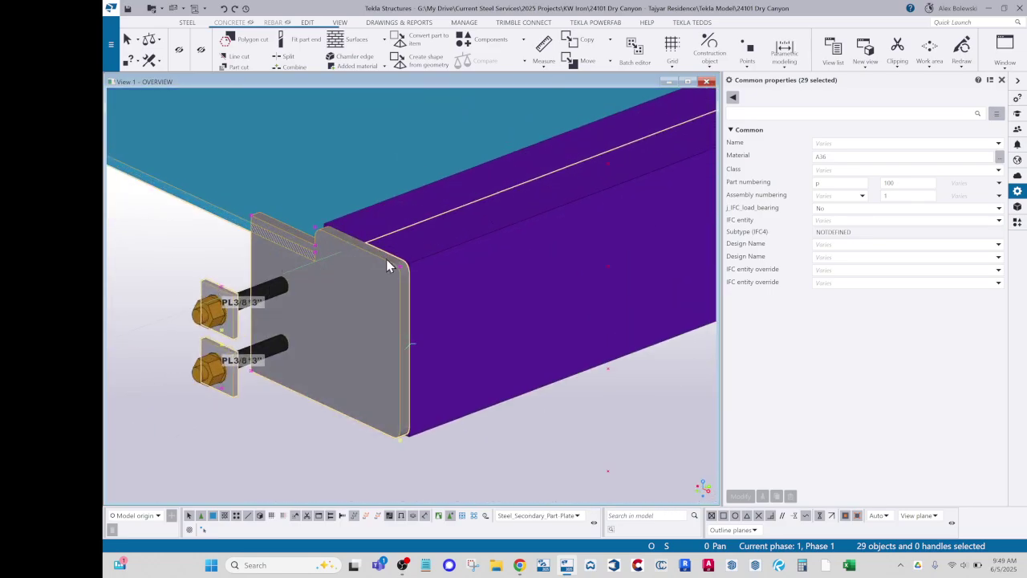
{"action": "scroll", "coordinate": [349, 281], "scroll_direction": "down", "scroll_amount": 3}
{"action": "middle_click_drag", "start_coordinate": [294, 259], "coordinate": [665, 351]}
{"action": "scroll", "coordinate": [491, 261], "scroll_direction": "up", "scroll_amount": 4}
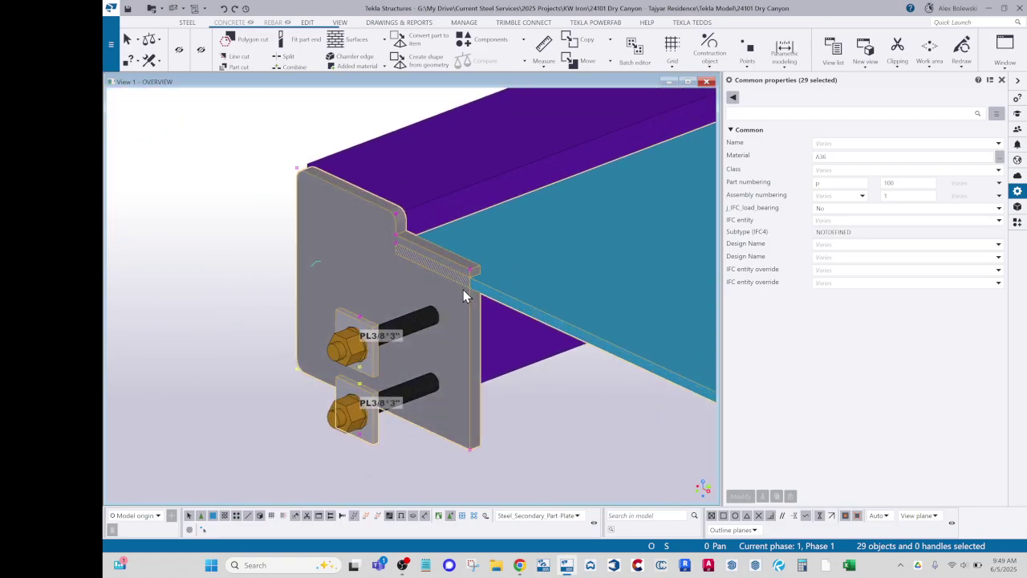
{"action": "scroll", "coordinate": [455, 264], "scroll_direction": "down", "scroll_amount": 6}
{"action": "middle_click_drag", "start_coordinate": [466, 365], "coordinate": [683, 387], "text": "ctrl"}
{"action": "scroll", "coordinate": [441, 277], "scroll_direction": "up", "scroll_amount": 2}
{"action": "scroll", "coordinate": [578, 332], "scroll_direction": "down", "scroll_amount": 3}
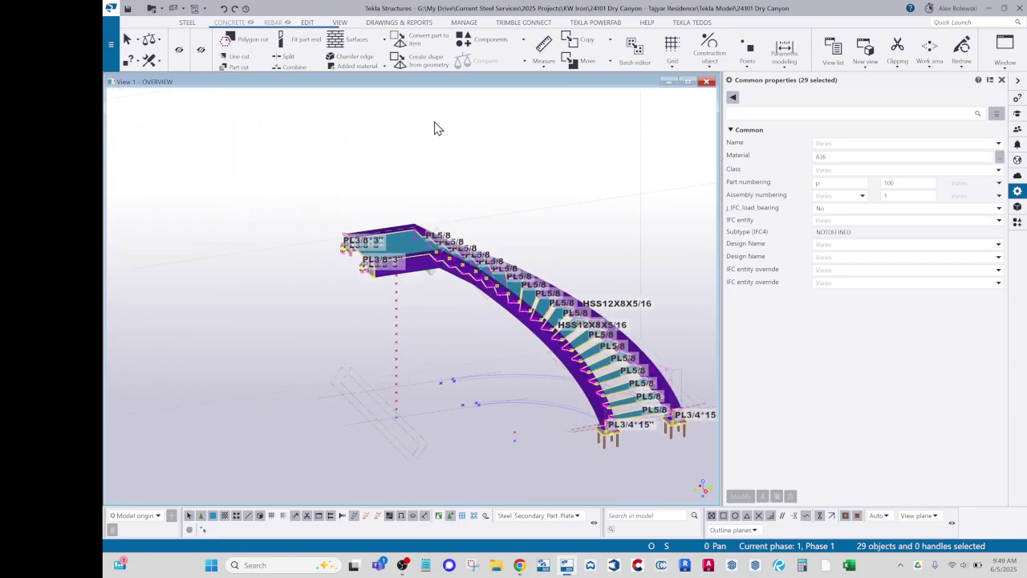
Open Organizer for the selected plates and synchronize it with the model
{"action": "left_click", "coordinate": [449, 23]}
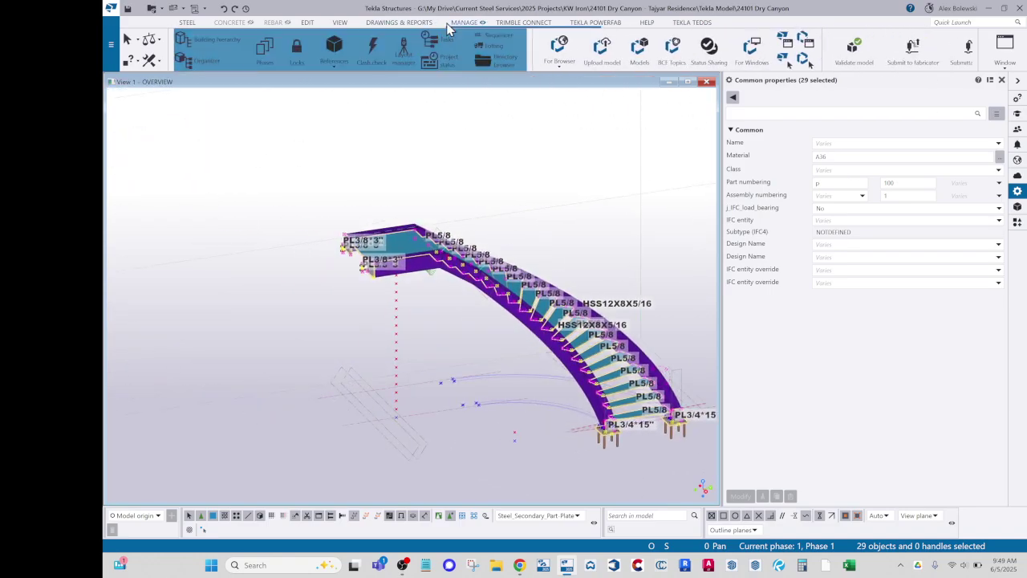
{"action": "left_click", "coordinate": [208, 66]}
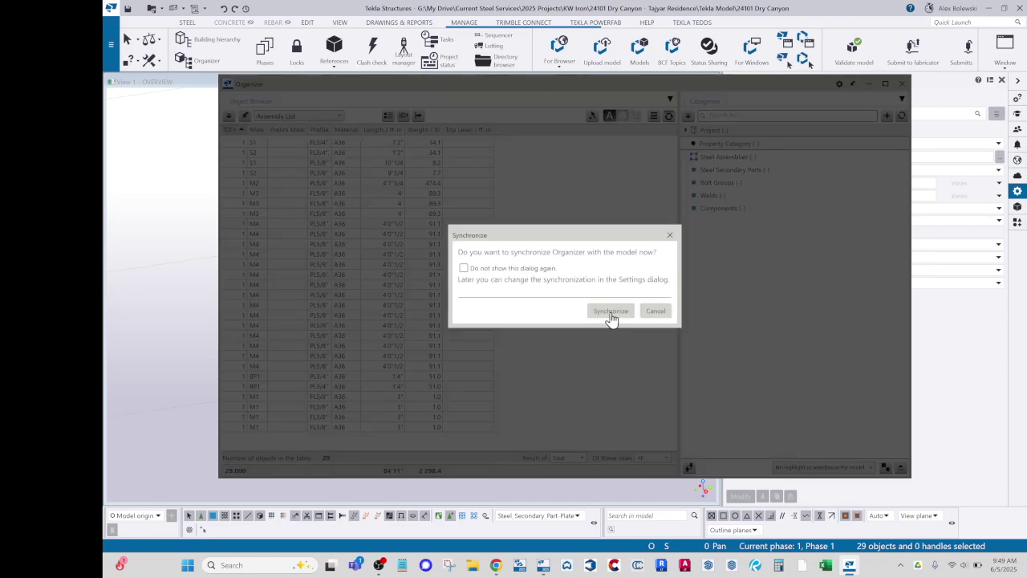
{"action": "left_click", "coordinate": [612, 316]}
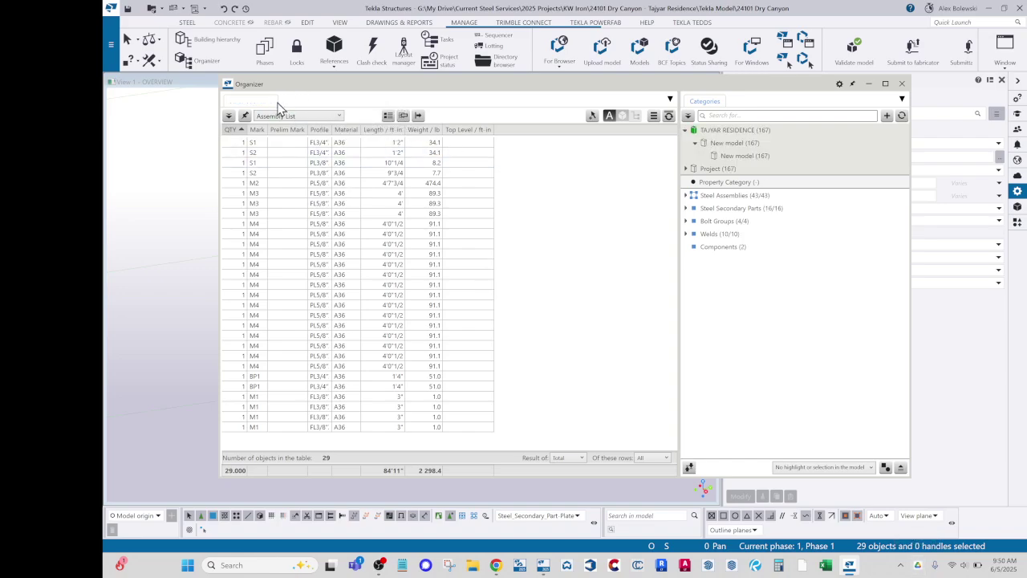
Show the selected plates with the Part List property template and sort the table by part mark
{"action": "left_click", "coordinate": [339, 117]}
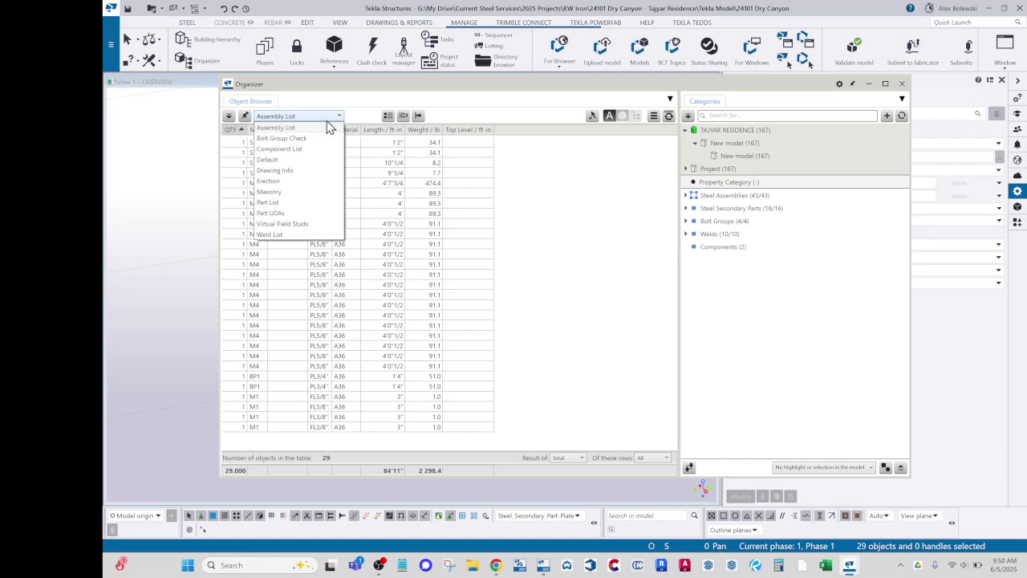
{"action": "left_click", "coordinate": [312, 204]}
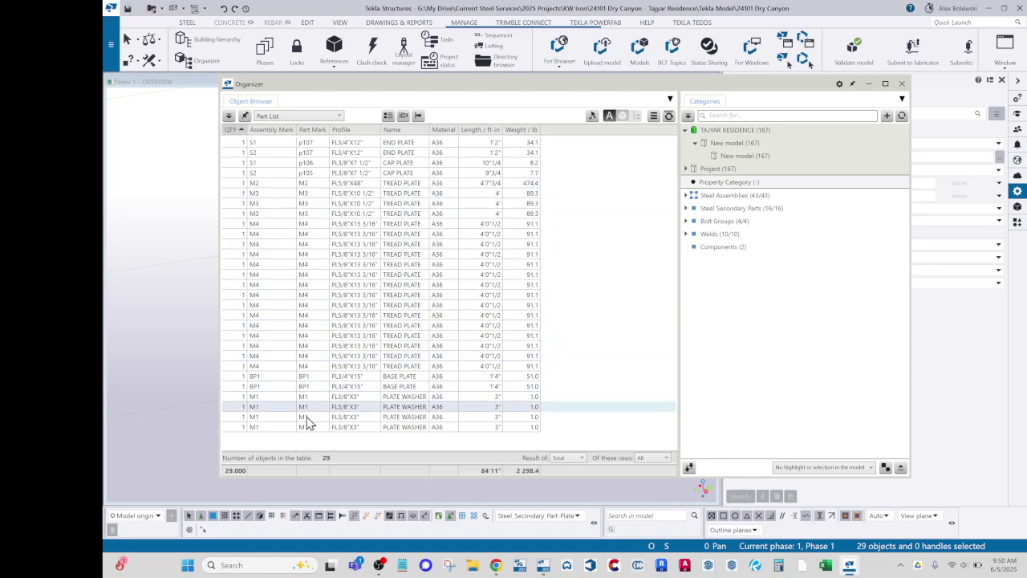
{"action": "left_click", "coordinate": [312, 130]}
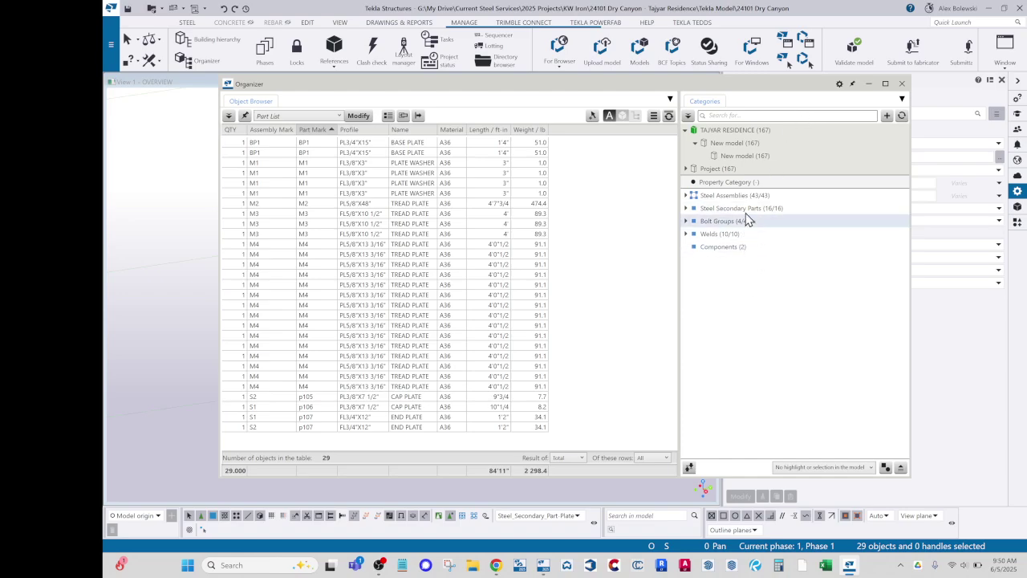
Remove the QTY and Assembly Mark columns from the Part List property template
{"action": "left_click", "coordinate": [840, 84]}
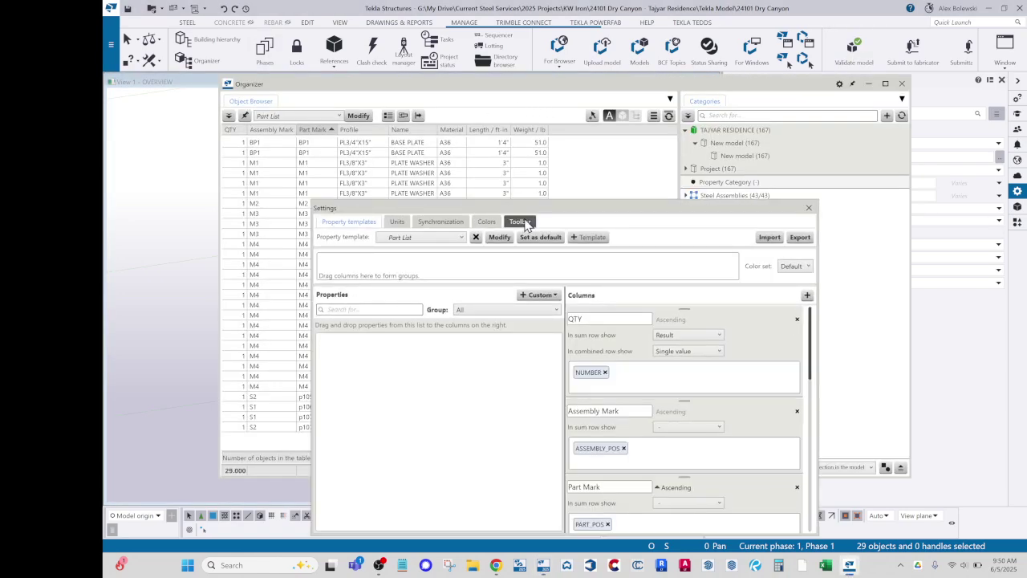
{"action": "left_click_drag", "start_coordinate": [536, 208], "coordinate": [606, 60]}
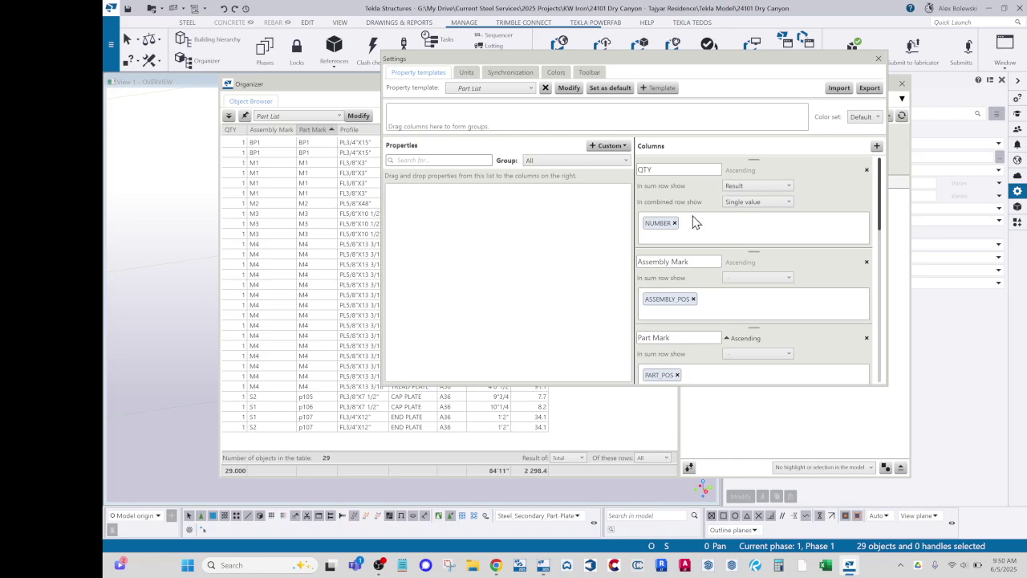
{"action": "left_click", "coordinate": [867, 172]}
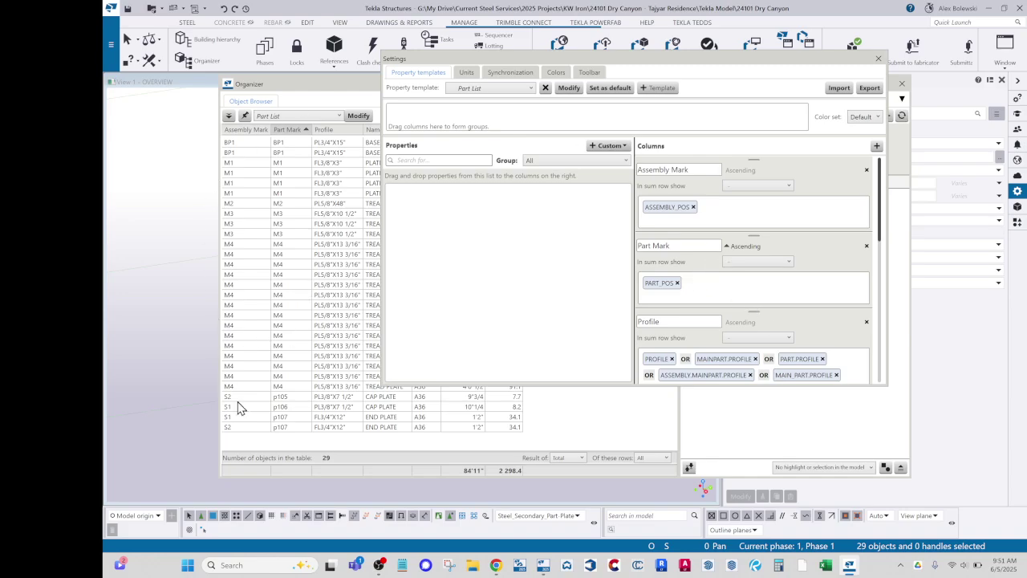
{"action": "left_click", "coordinate": [866, 175]}
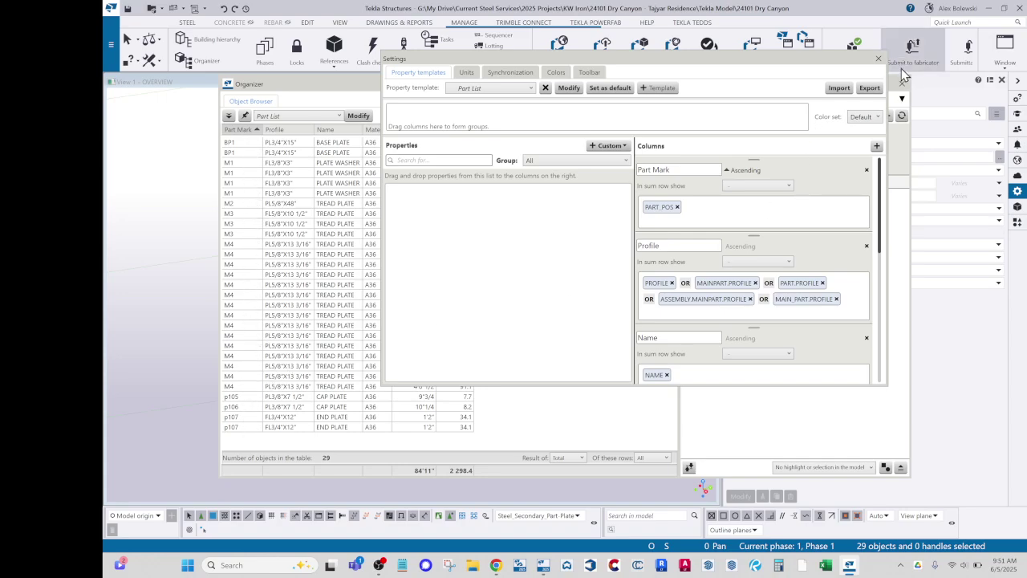
{"action": "left_click", "coordinate": [878, 59]}
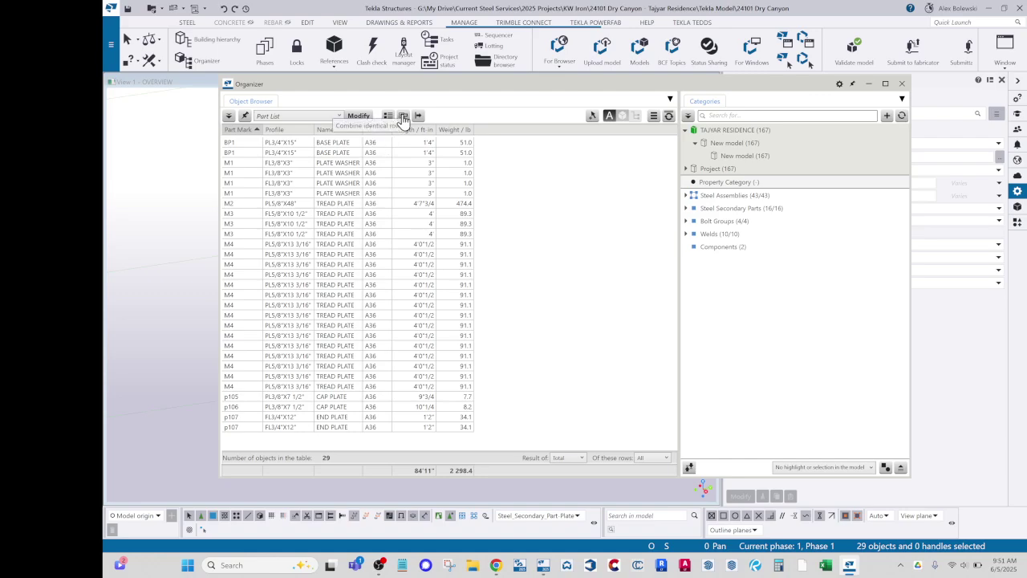
Combine the identical rows of the part list and export the table to Excel with object properties updated from the model
{"action": "left_click", "coordinate": [403, 116]}
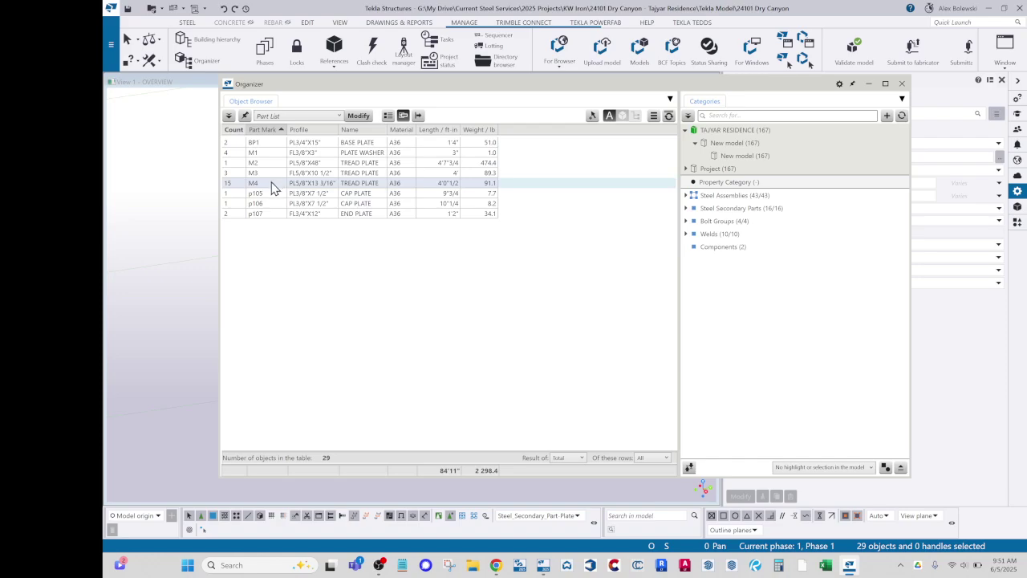
{"action": "left_click", "coordinate": [418, 116]}
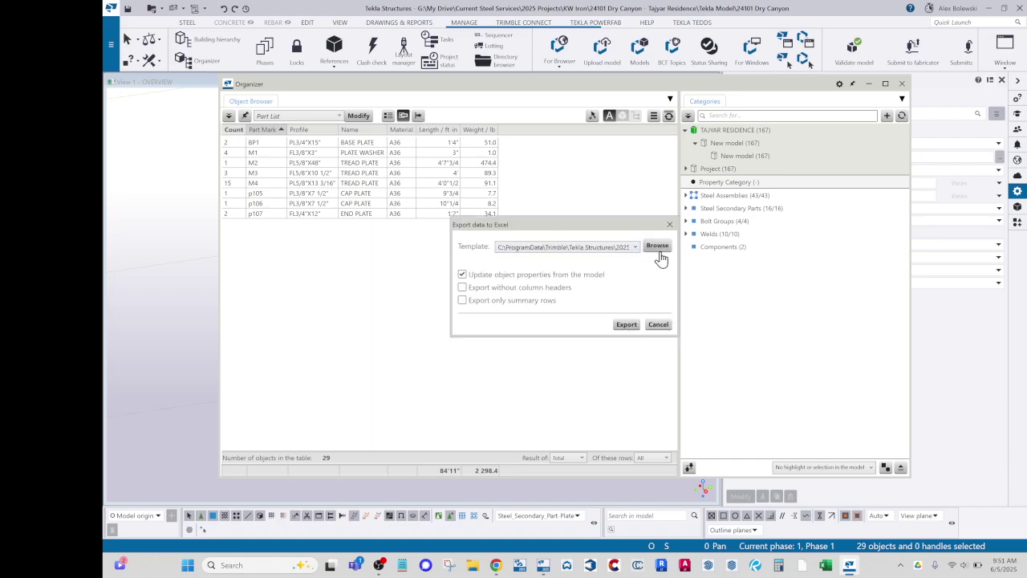
{"action": "left_click", "coordinate": [629, 327]}
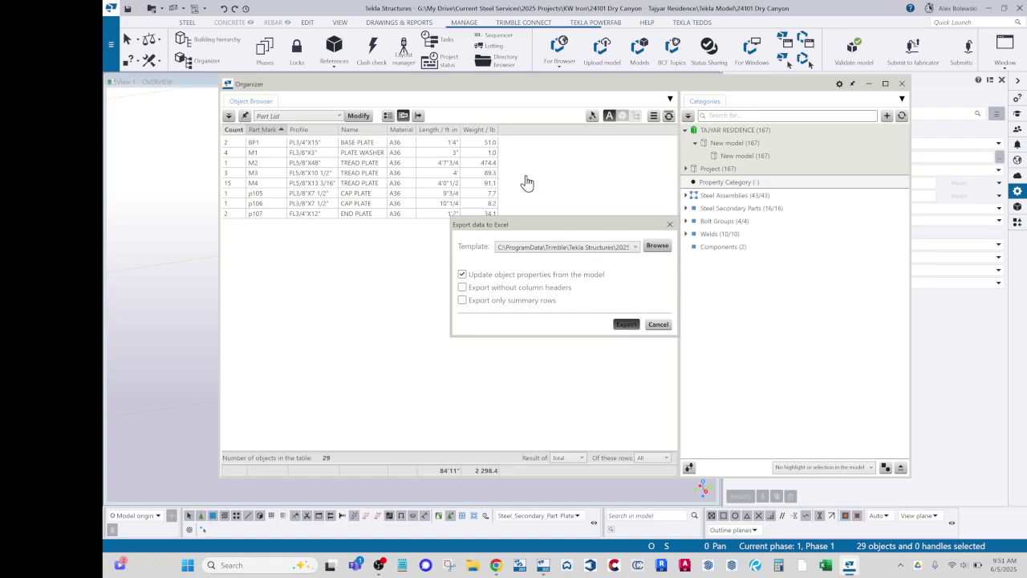